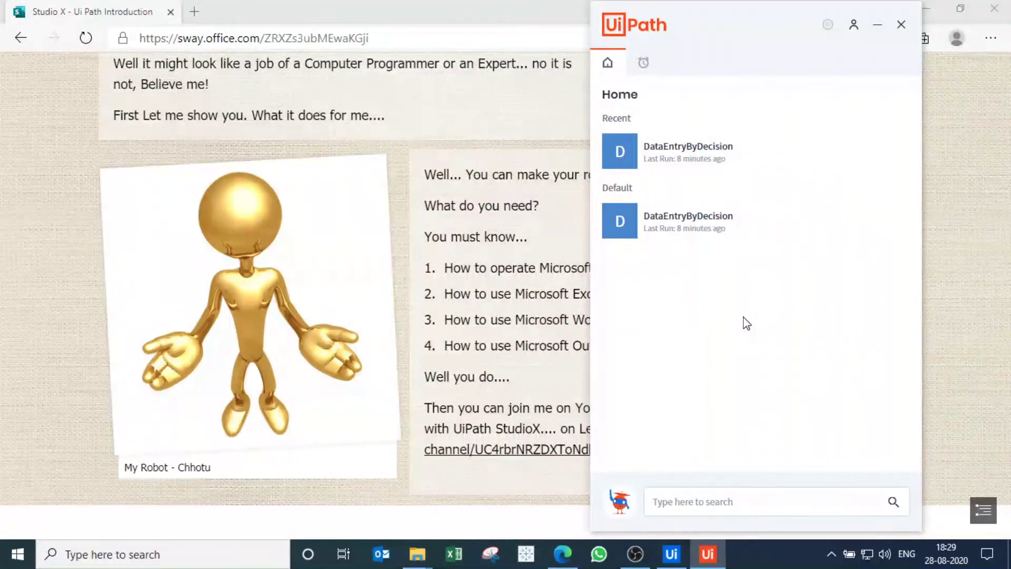
Step: Switch to File Explorer and open the Data.xlsx workbook from the LearnWithSOM folder
{"action": "mouse_move", "coordinate": [416, 554]}
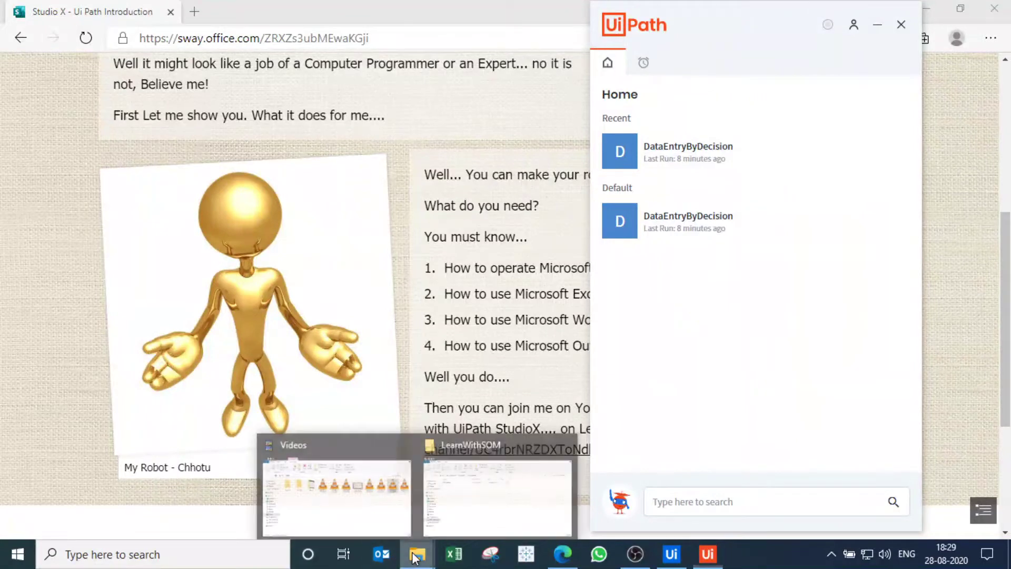
{"action": "left_click", "coordinate": [490, 508]}
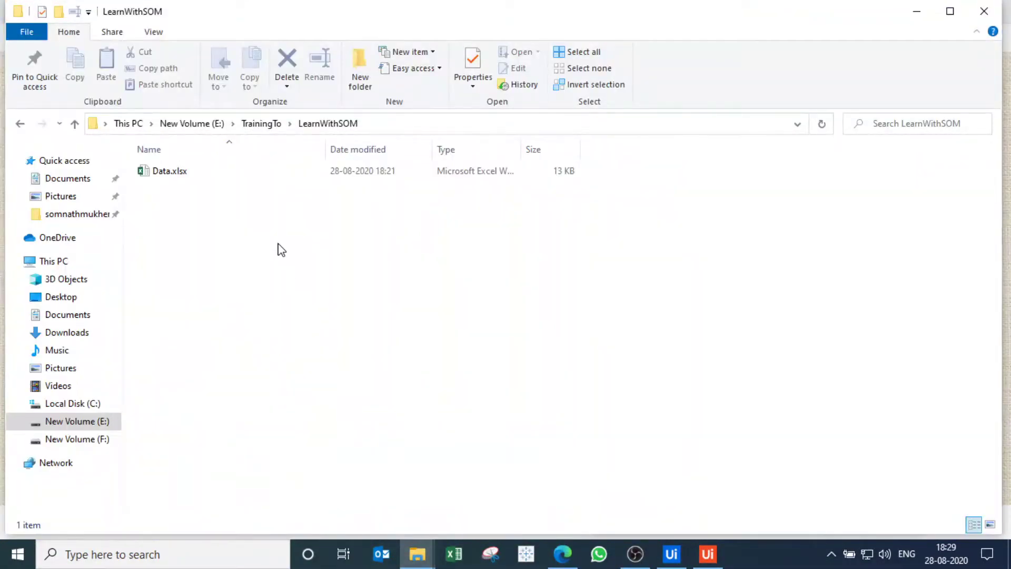
{"action": "double_click", "coordinate": [182, 172]}
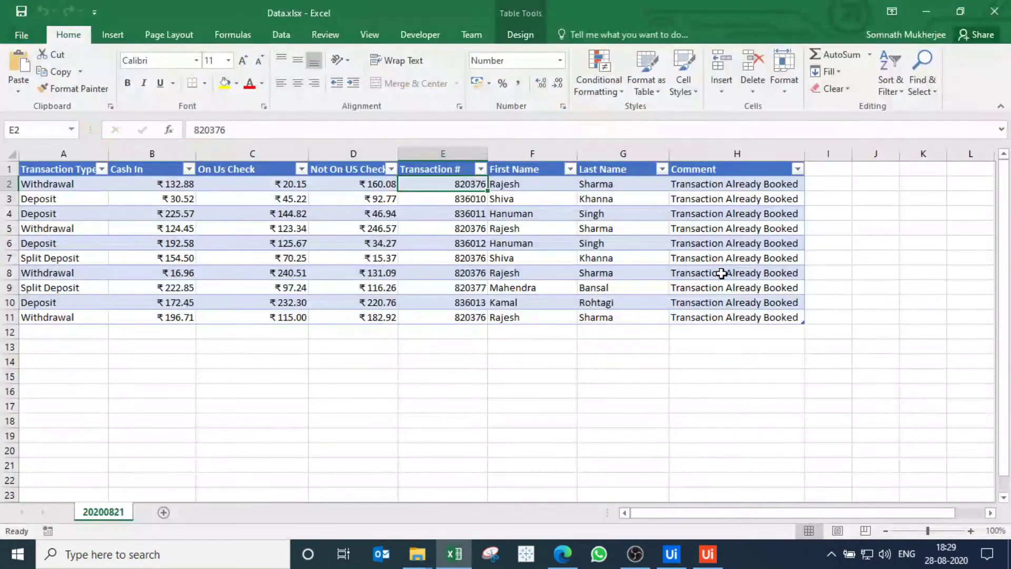
Step: Clear the contents of the Transaction # and Comment columns for rows 2 to 11, keeping the headers
{"action": "left_click_drag", "start_coordinate": [452, 185], "coordinate": [462, 311]}
{"action": "key", "text": "Delete"}
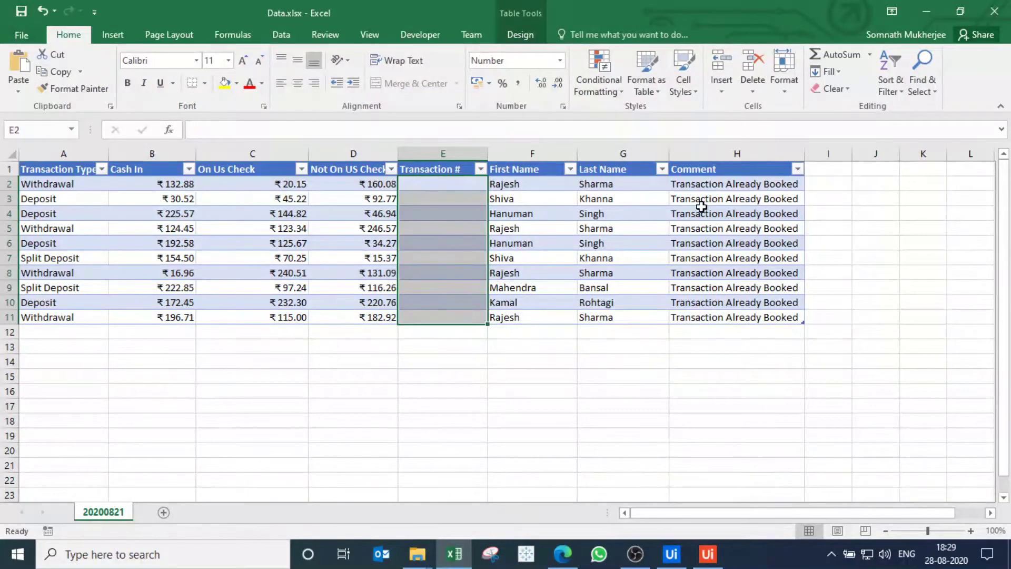
{"action": "left_click_drag", "start_coordinate": [703, 190], "coordinate": [710, 317]}
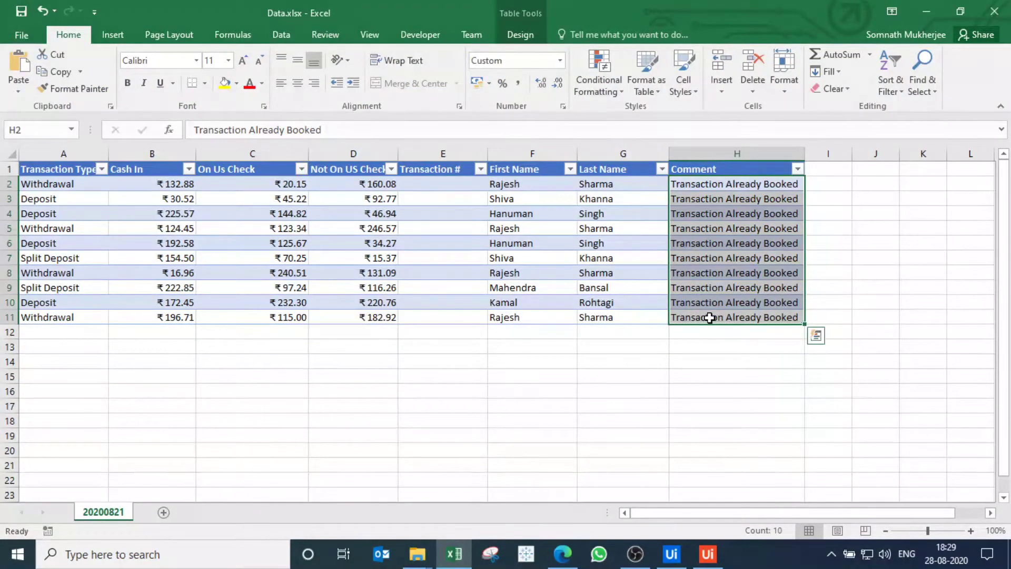
{"action": "key", "text": "Delete"}
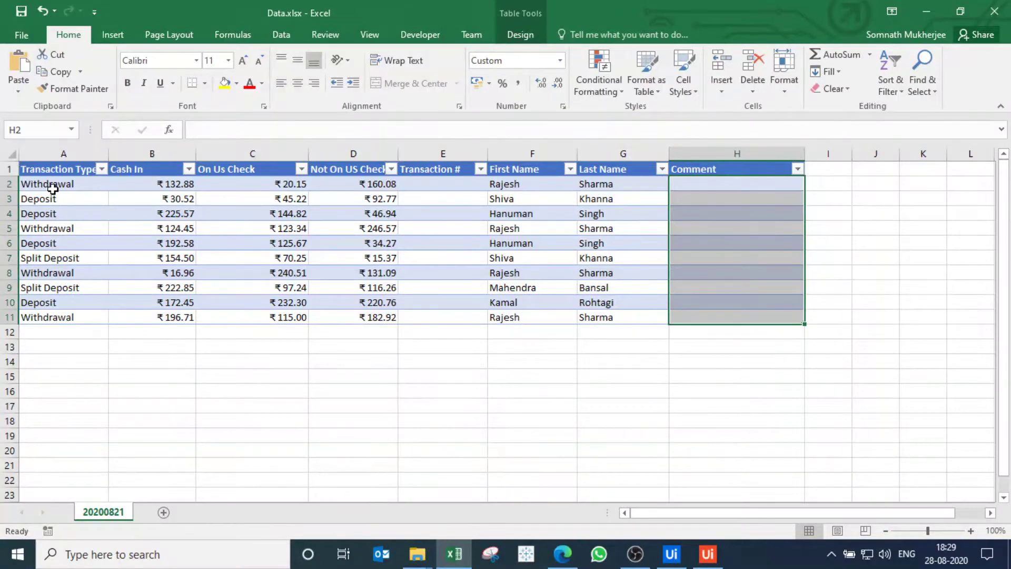
Step: Examine the Transaction Type, Cash In, On Us Check, Not On US Check and Transaction # columns of the table
{"action": "left_click_drag", "start_coordinate": [48, 184], "coordinate": [67, 217]}
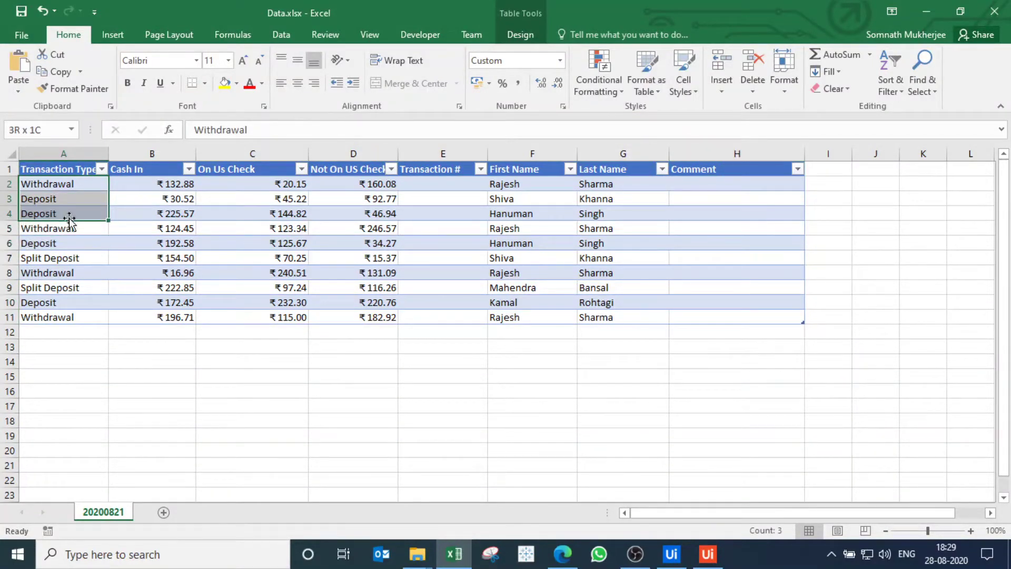
{"action": "left_click", "coordinate": [51, 261]}
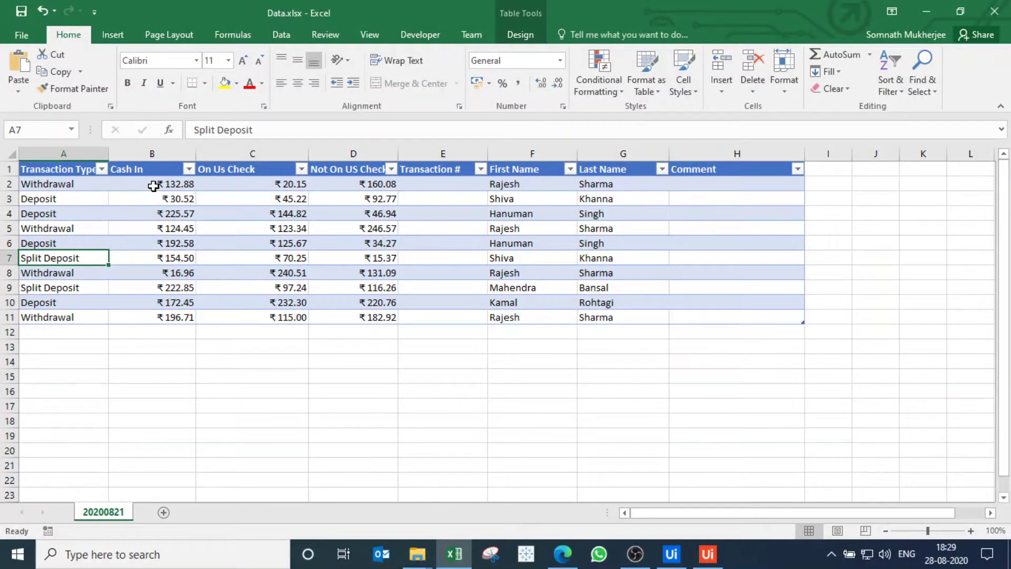
{"action": "left_click_drag", "start_coordinate": [152, 184], "coordinate": [164, 311]}
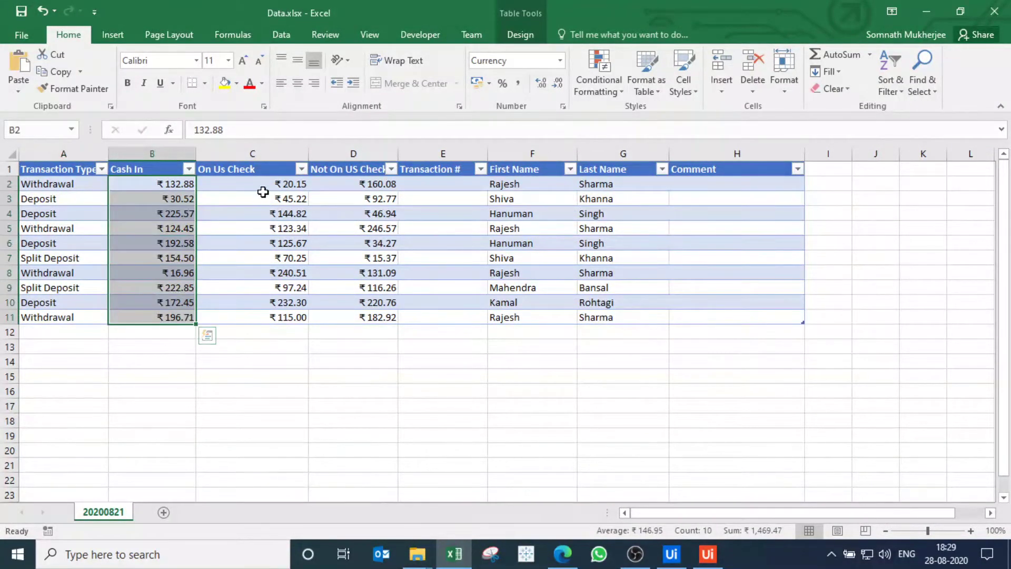
{"action": "left_click_drag", "start_coordinate": [264, 186], "coordinate": [267, 316]}
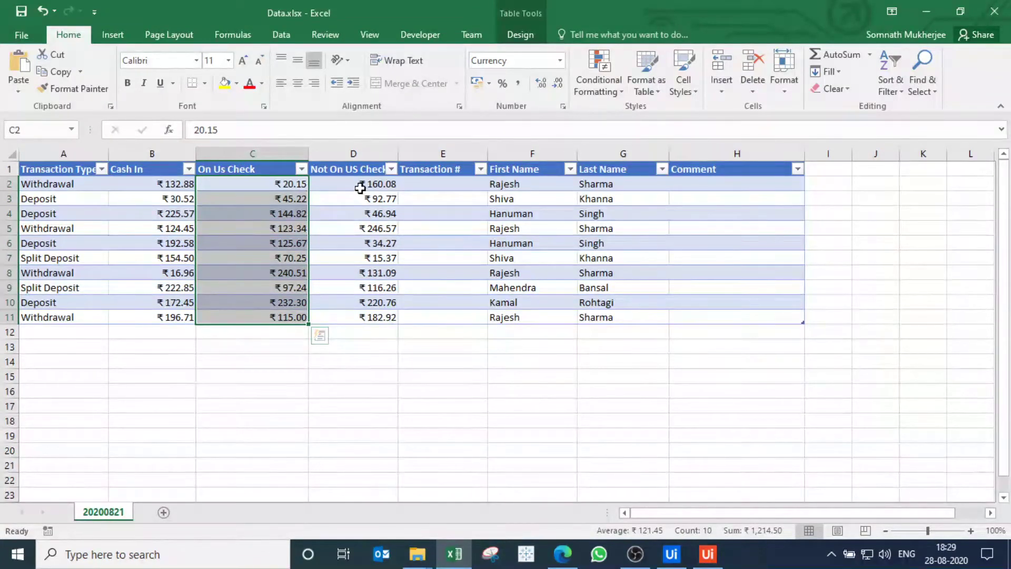
{"action": "left_click_drag", "start_coordinate": [361, 186], "coordinate": [368, 316]}
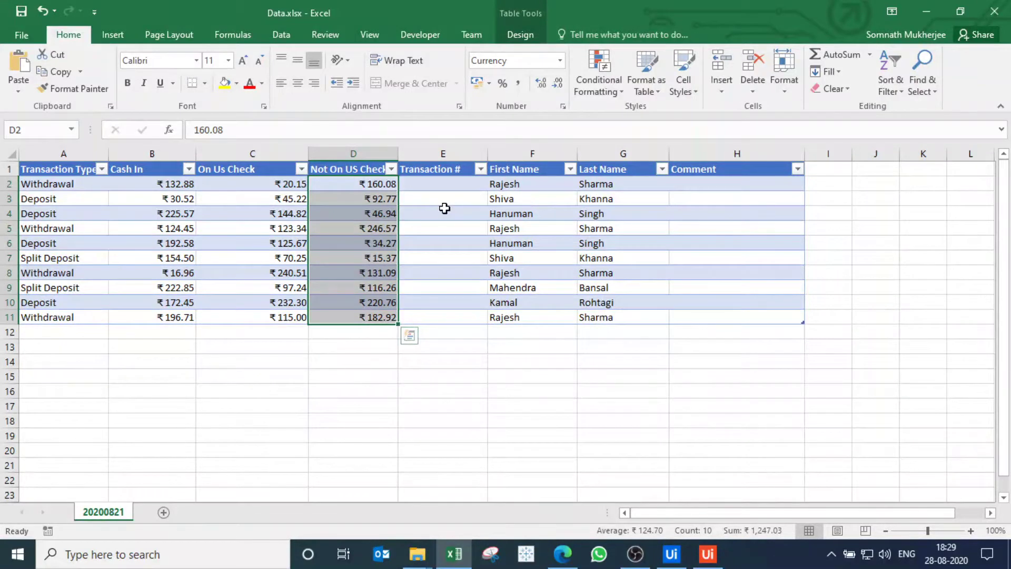
{"action": "left_click_drag", "start_coordinate": [444, 185], "coordinate": [445, 312]}
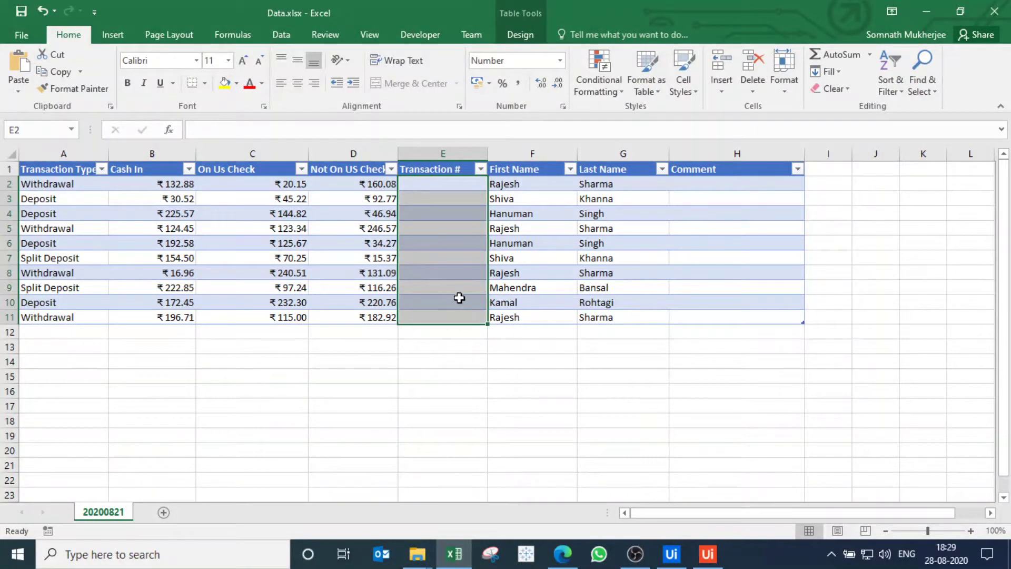
{"action": "left_click", "coordinate": [451, 240]}
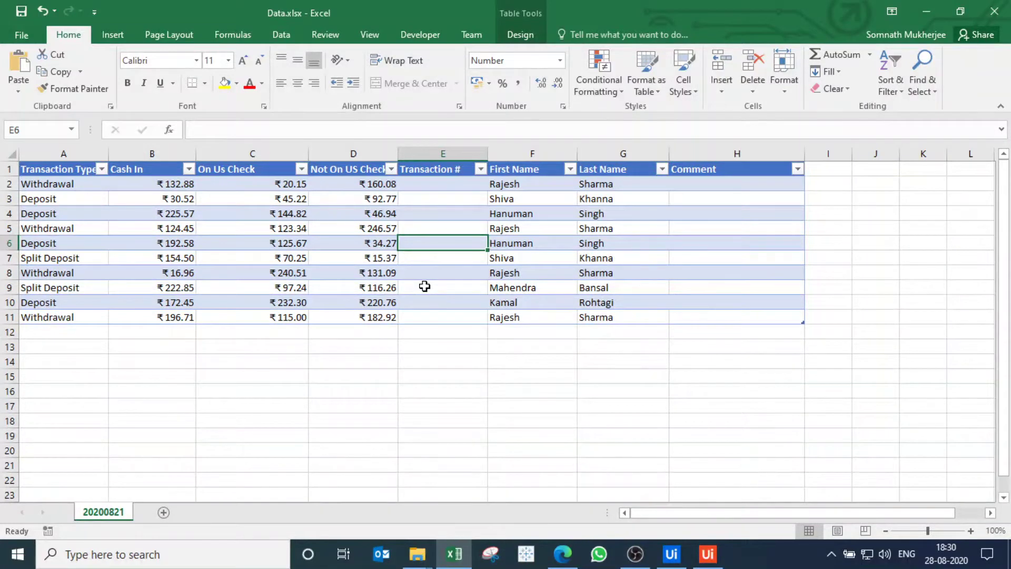
Step: Switch to UiPath Assistant, run the DataEntryByDecision automation and let it enter the workbook's transactions in the DoubleUI form
{"action": "left_click", "coordinate": [707, 554]}
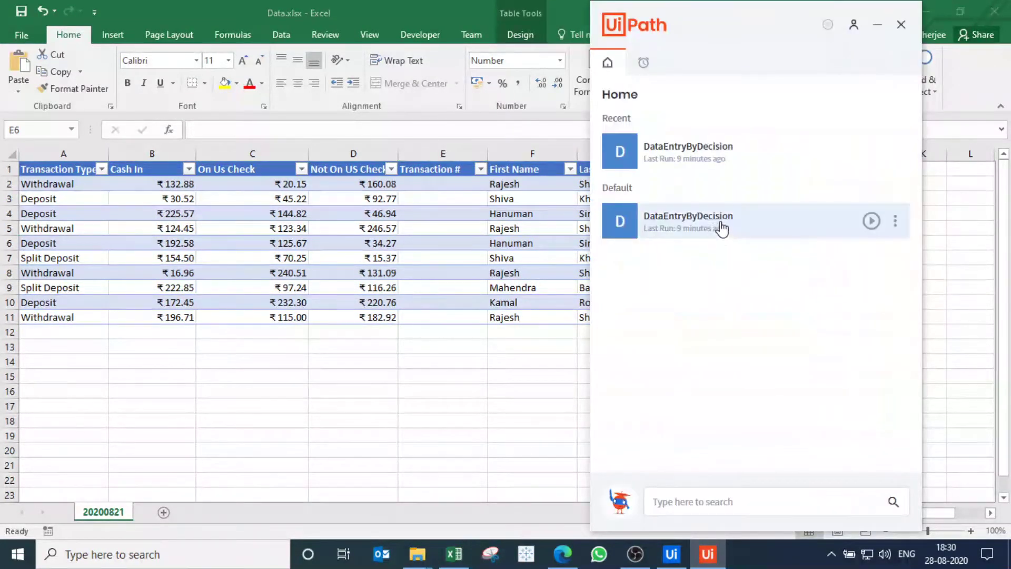
{"action": "left_click", "coordinate": [871, 152]}
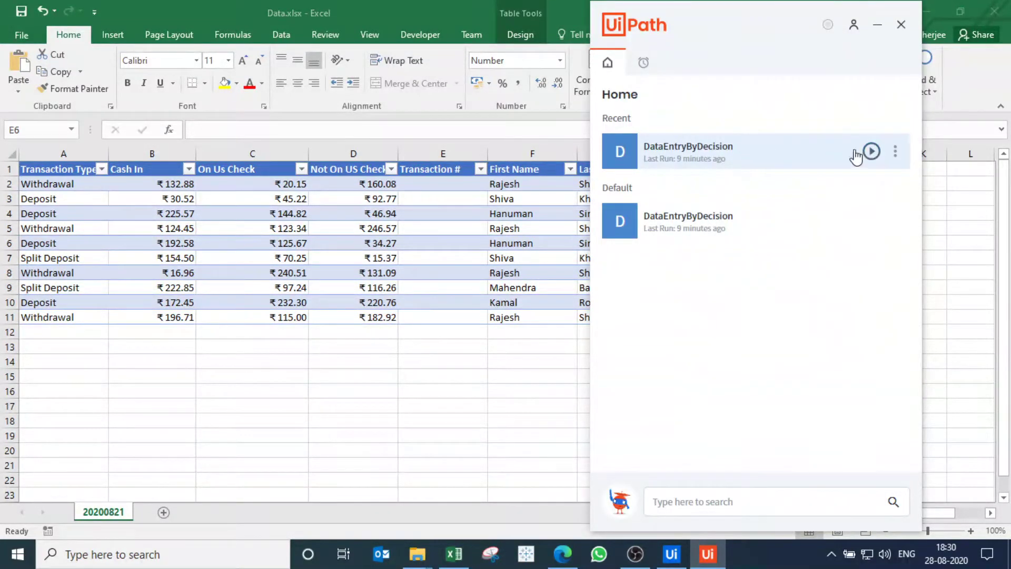
{"action": "left_click", "coordinate": [877, 24]}
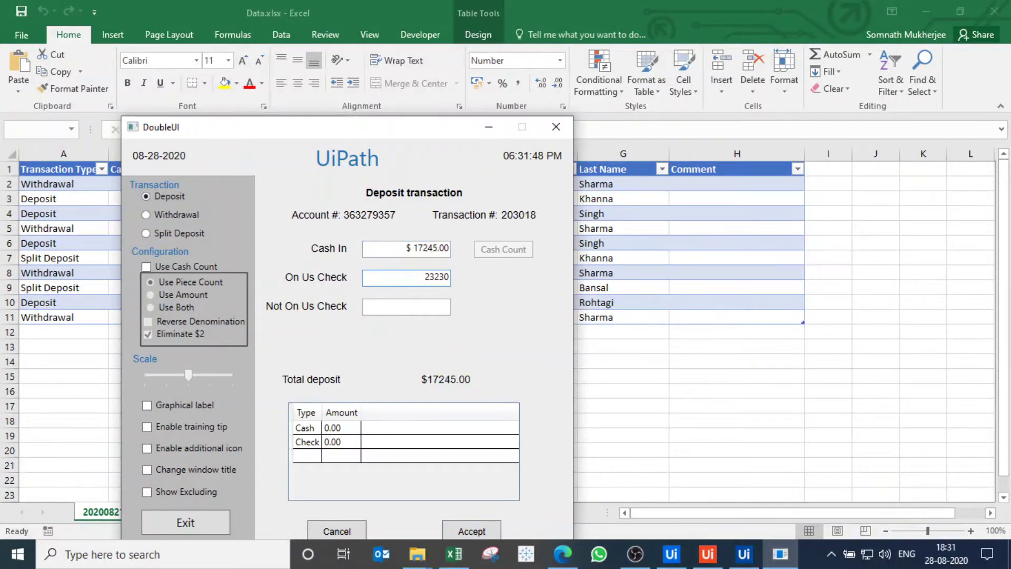
{"action": "left_click", "coordinate": [472, 531]}
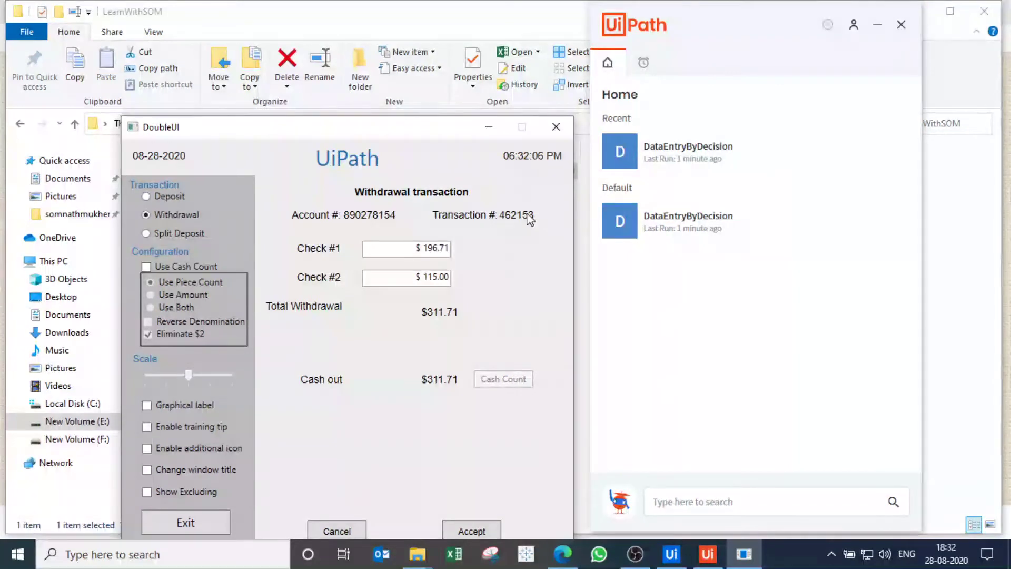
Step: Reopen Data.xlsx from the LearnWithSOM folder and review the Transaction # column along with the other filled columns
{"action": "left_click", "coordinate": [435, 23]}
{"action": "double_click", "coordinate": [165, 175]}
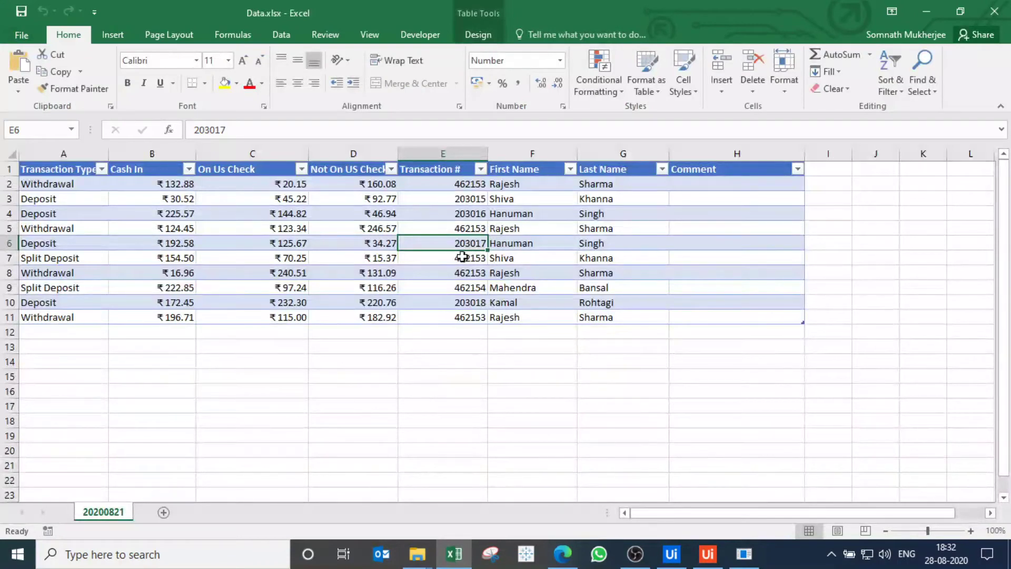
{"action": "left_click", "coordinate": [458, 317]}
{"action": "left_click_drag", "start_coordinate": [457, 185], "coordinate": [454, 316]}
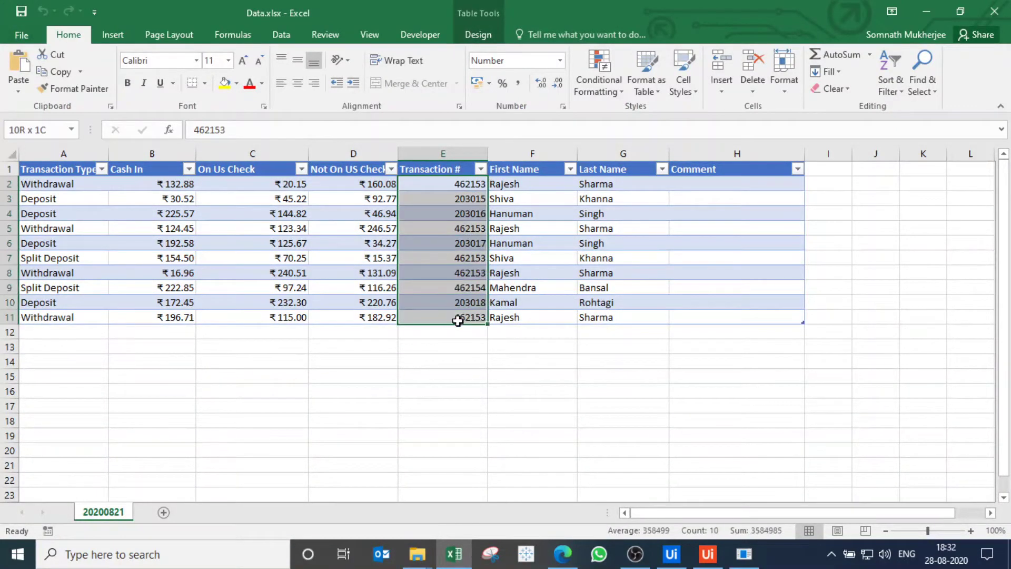
{"action": "left_click_drag", "start_coordinate": [44, 186], "coordinate": [583, 316]}
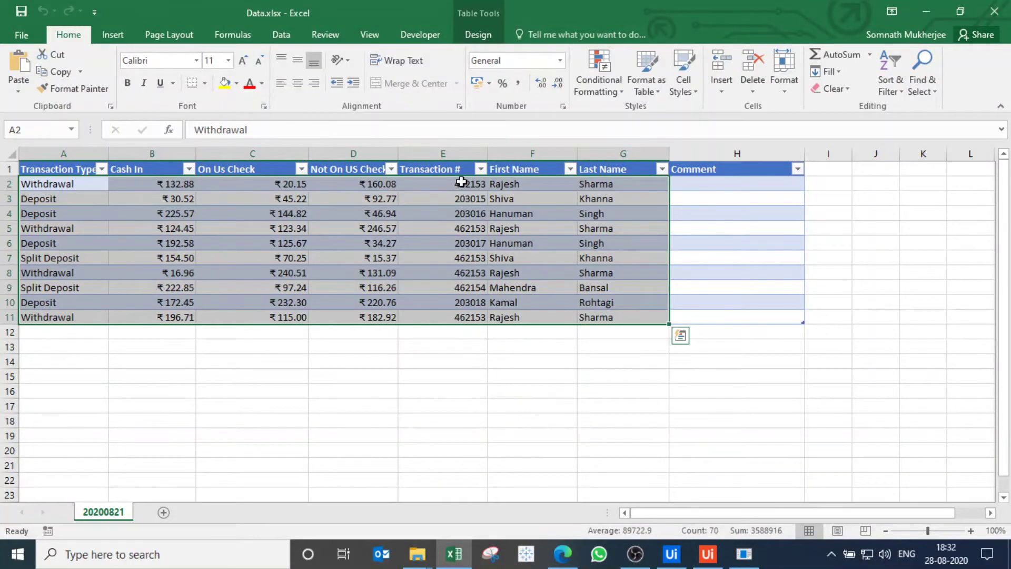
{"action": "left_click_drag", "start_coordinate": [462, 182], "coordinate": [462, 312]}
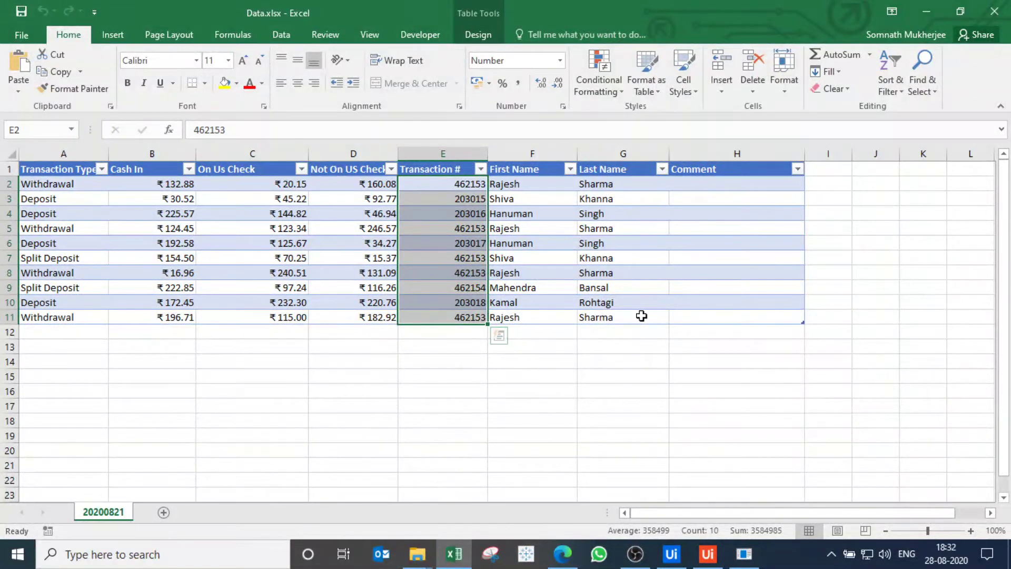
{"action": "left_click", "coordinate": [549, 290]}
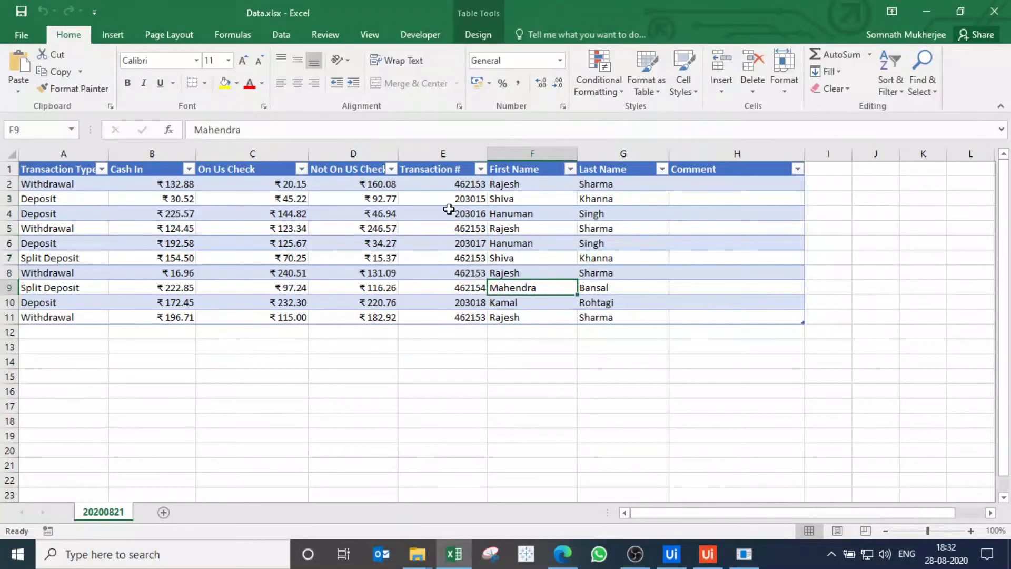
Step: Examine the Transaction # entries from row 2 to row 11, including the group in rows 7 to 11
{"action": "left_click", "coordinate": [450, 184]}
{"action": "left_click_drag", "start_coordinate": [450, 184], "coordinate": [455, 312]}
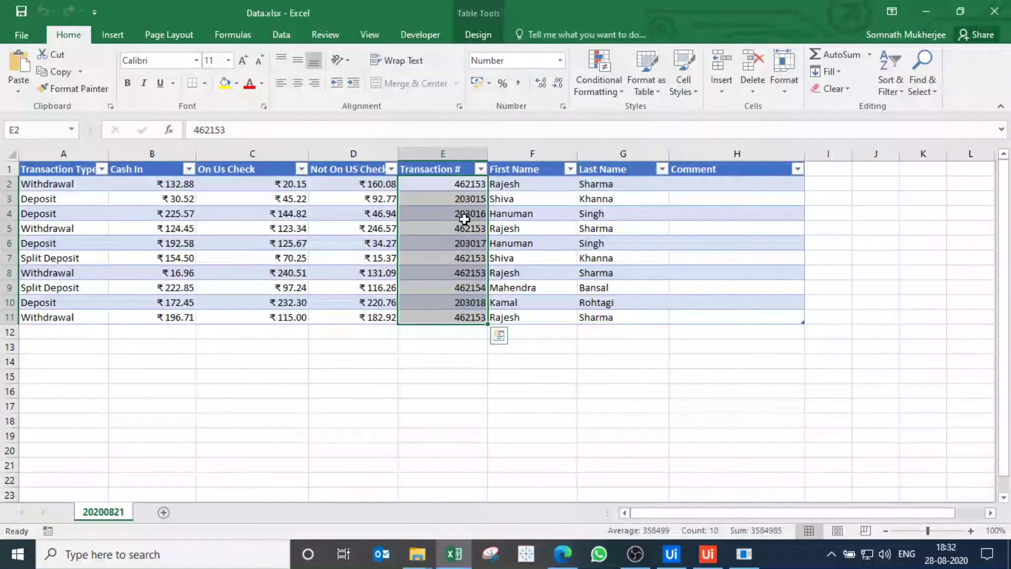
{"action": "left_click", "coordinate": [449, 185]}
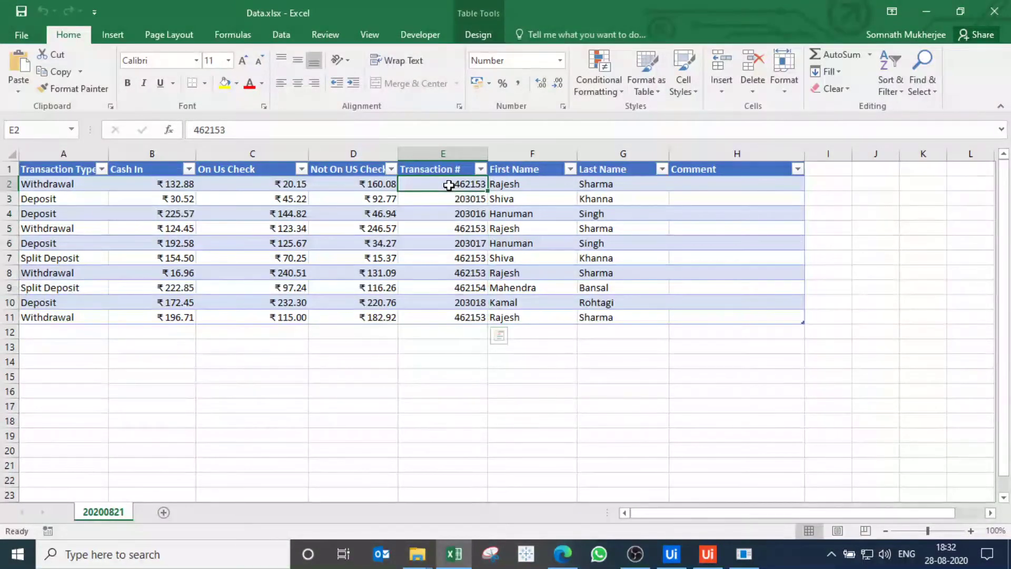
{"action": "left_click_drag", "start_coordinate": [448, 185], "coordinate": [460, 314]}
{"action": "left_click", "coordinate": [456, 184]}
{"action": "left_click_drag", "start_coordinate": [450, 182], "coordinate": [444, 317]}
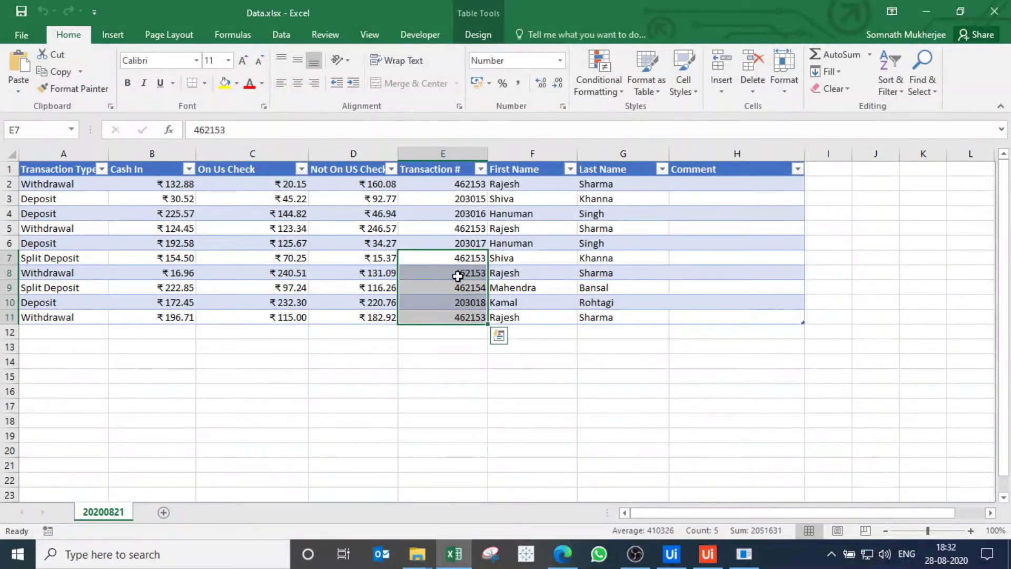
{"action": "left_click_drag", "start_coordinate": [457, 192], "coordinate": [458, 316]}
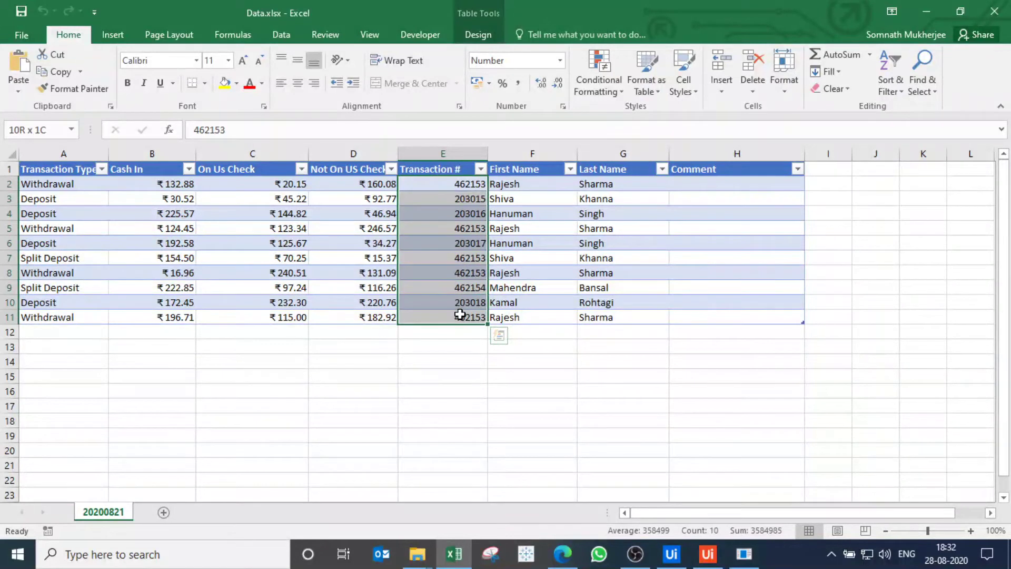
{"action": "left_click", "coordinate": [444, 260]}
{"action": "left_click_drag", "start_coordinate": [444, 260], "coordinate": [452, 315]}
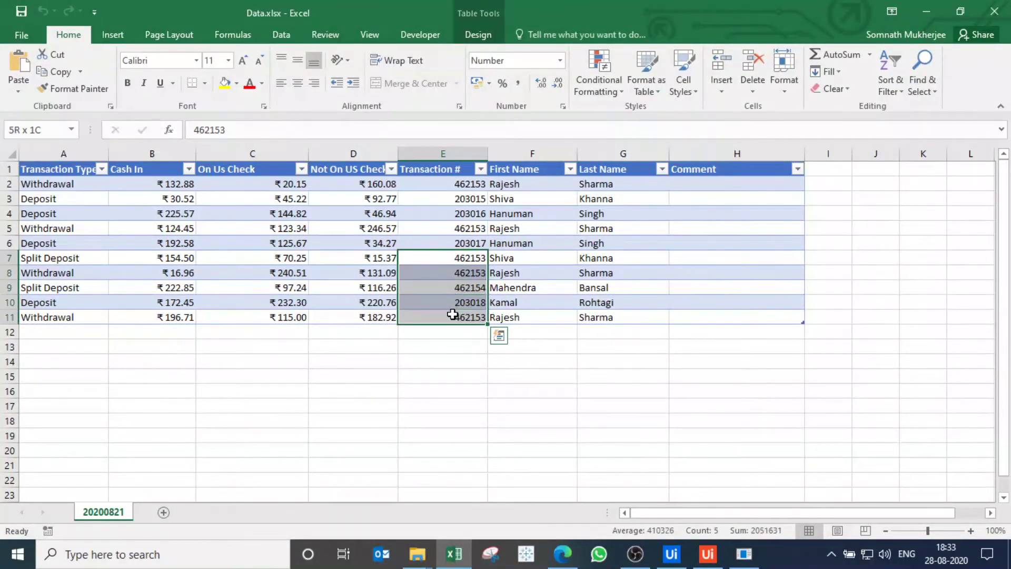
{"action": "left_click", "coordinate": [412, 347]}
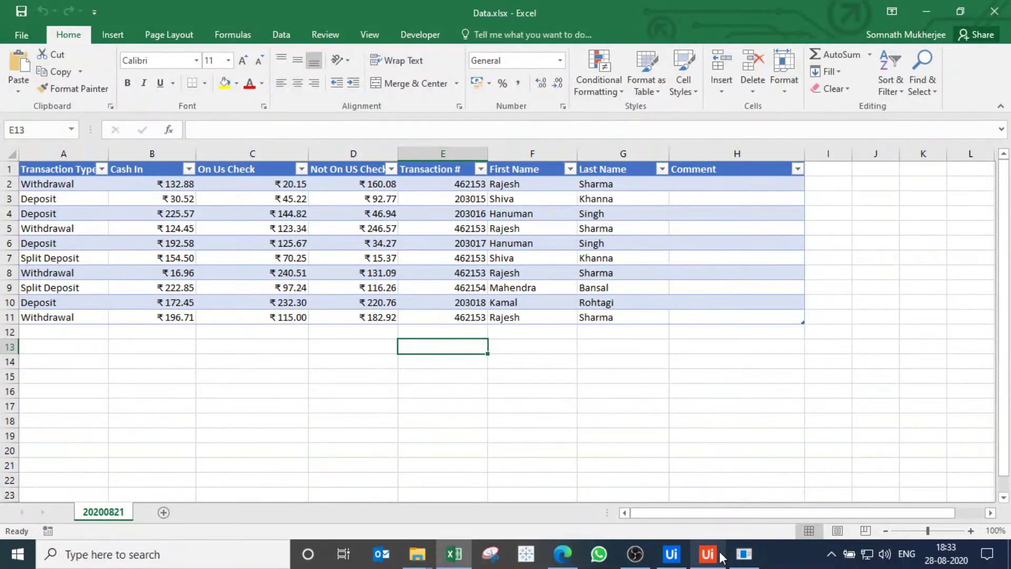
Step: Bring the DoubleUI window forward and move it fully into view, and run DataEntryByDecision again from UiPath Assistant
{"action": "left_click", "coordinate": [754, 556]}
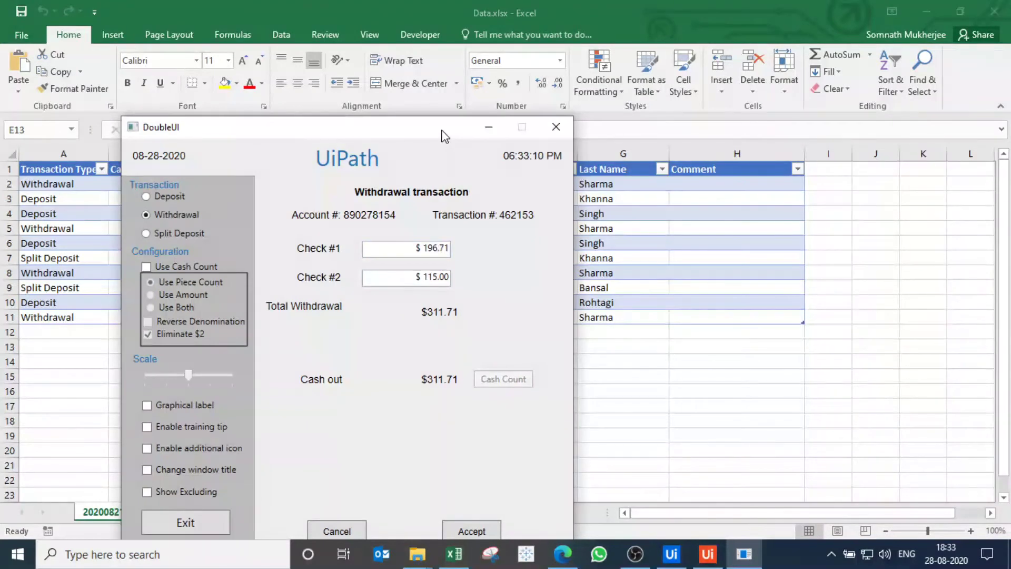
{"action": "left_click_drag", "start_coordinate": [447, 136], "coordinate": [448, 67]}
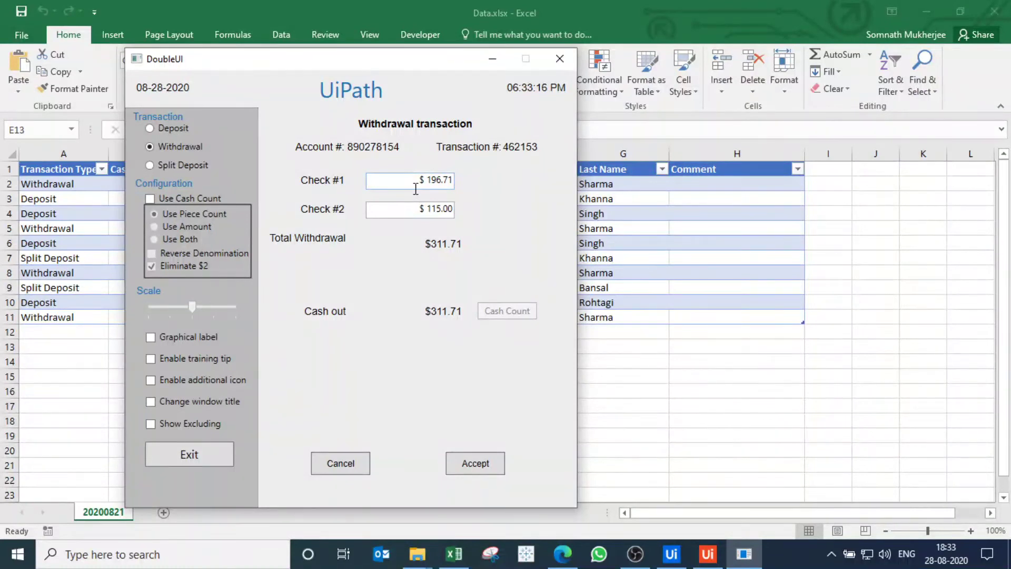
{"action": "left_click", "coordinate": [707, 553]}
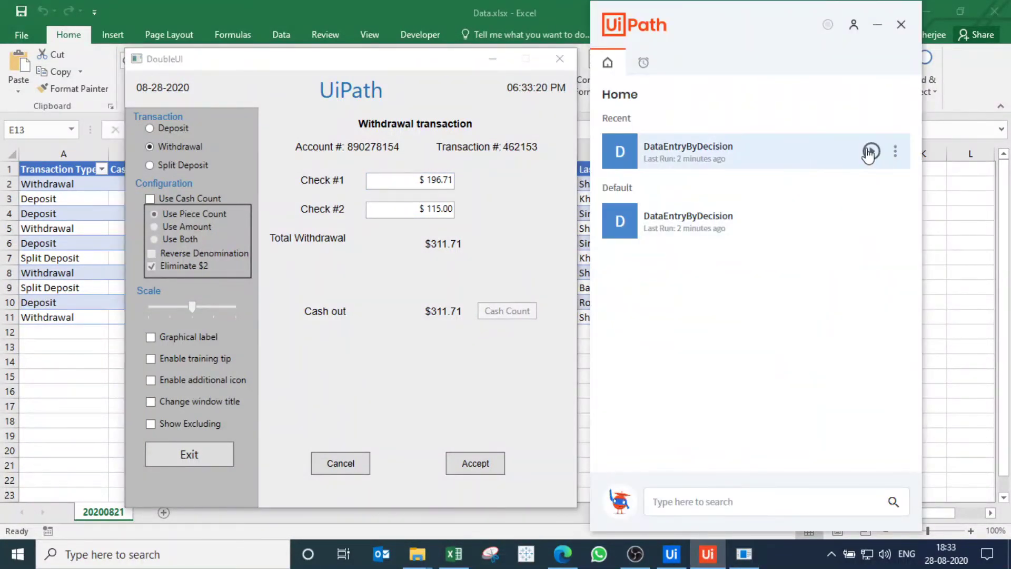
{"action": "left_click", "coordinate": [869, 152]}
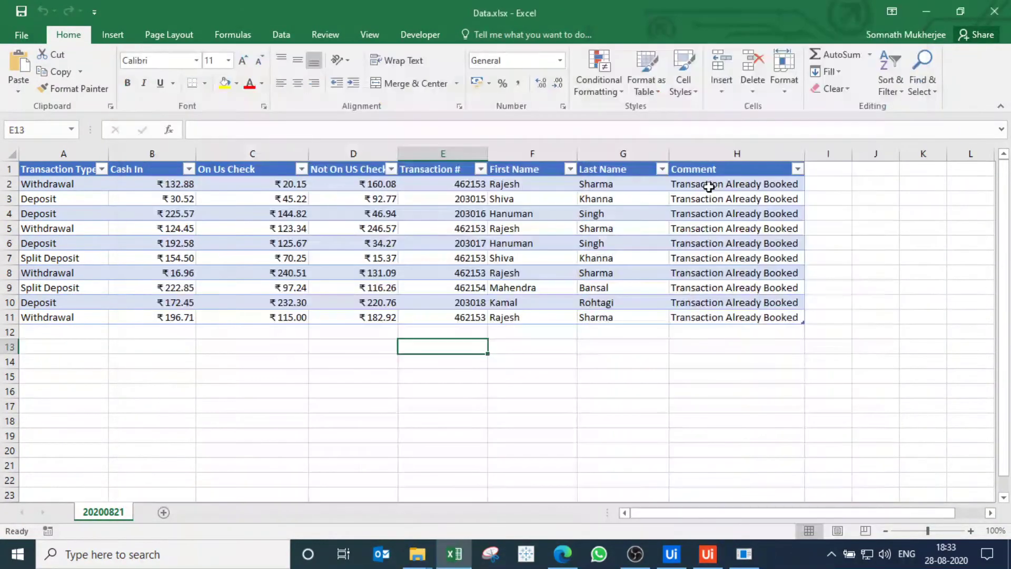
Step: Check the Comment and Transaction # columns for rows 2 to 11 and return to UiPath Assistant
{"action": "left_click_drag", "start_coordinate": [708, 187], "coordinate": [725, 317]}
{"action": "left_click_drag", "start_coordinate": [712, 193], "coordinate": [722, 299]}
{"action": "left_click", "coordinate": [712, 232]}
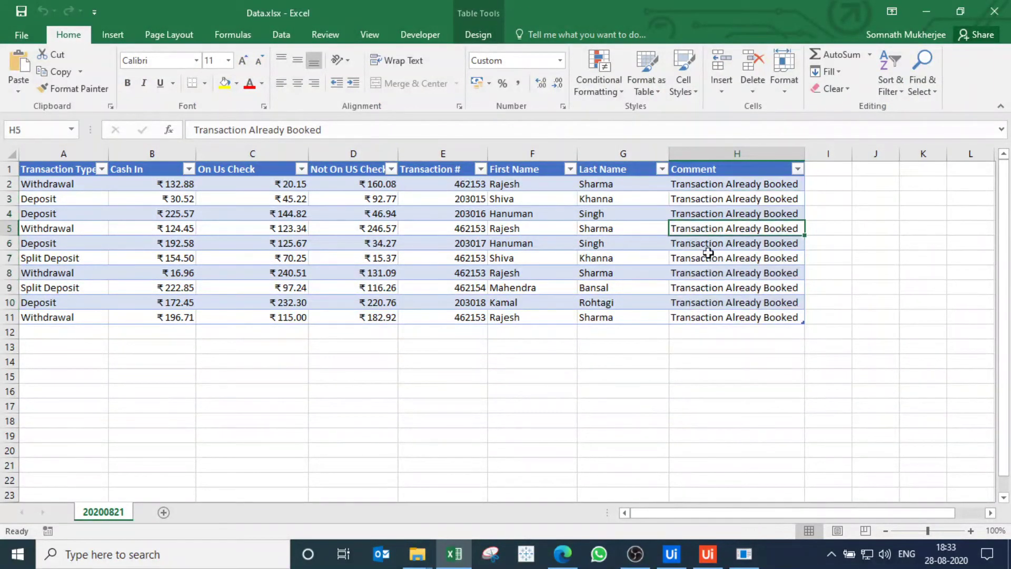
{"action": "left_click_drag", "start_coordinate": [462, 184], "coordinate": [470, 316]}
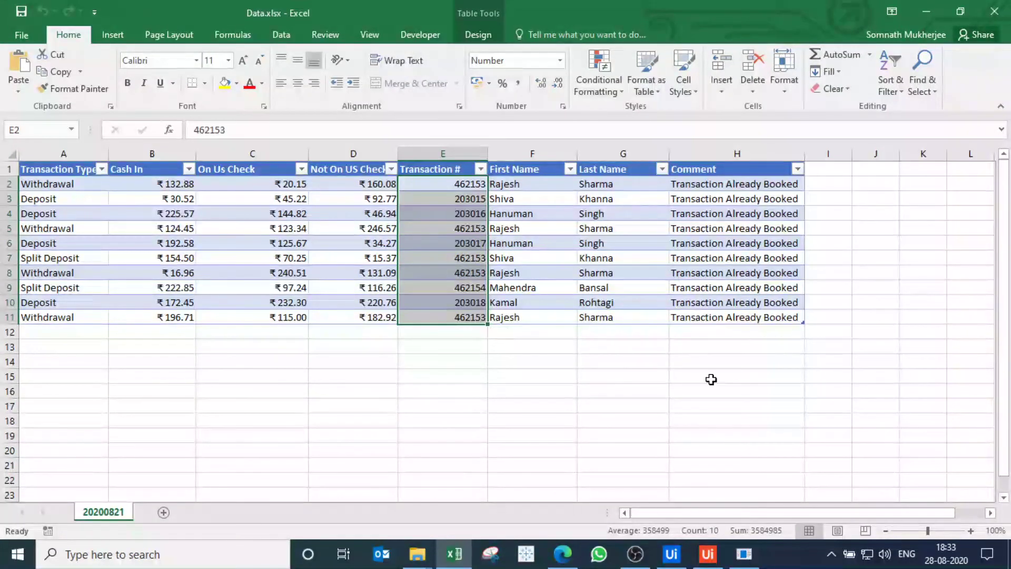
{"action": "left_click", "coordinate": [708, 555]}
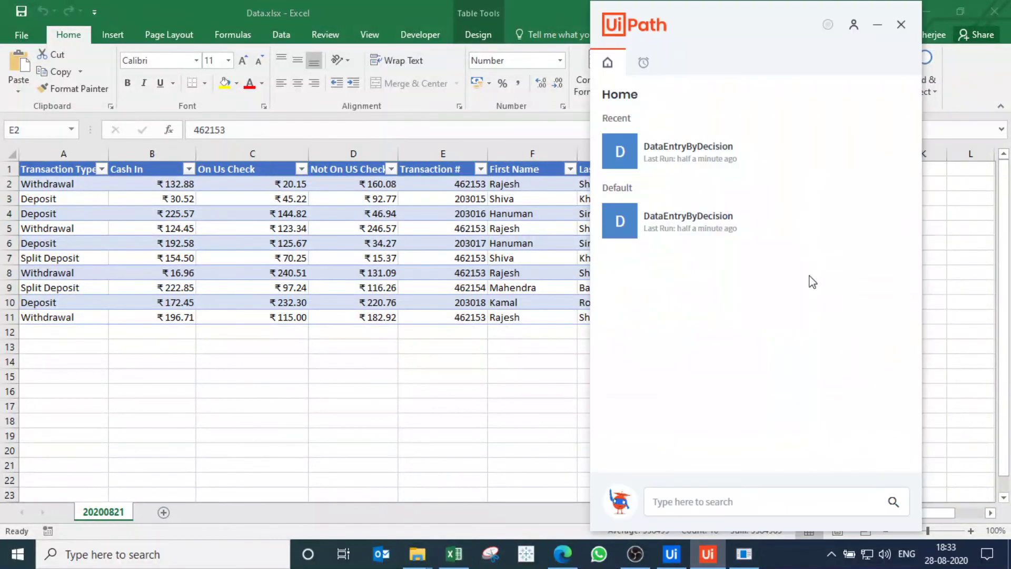
Step: Put UiPath Assistant away and select all the table data in rows 2 to 11, from Transaction Type through Comment
{"action": "left_click", "coordinate": [877, 27]}
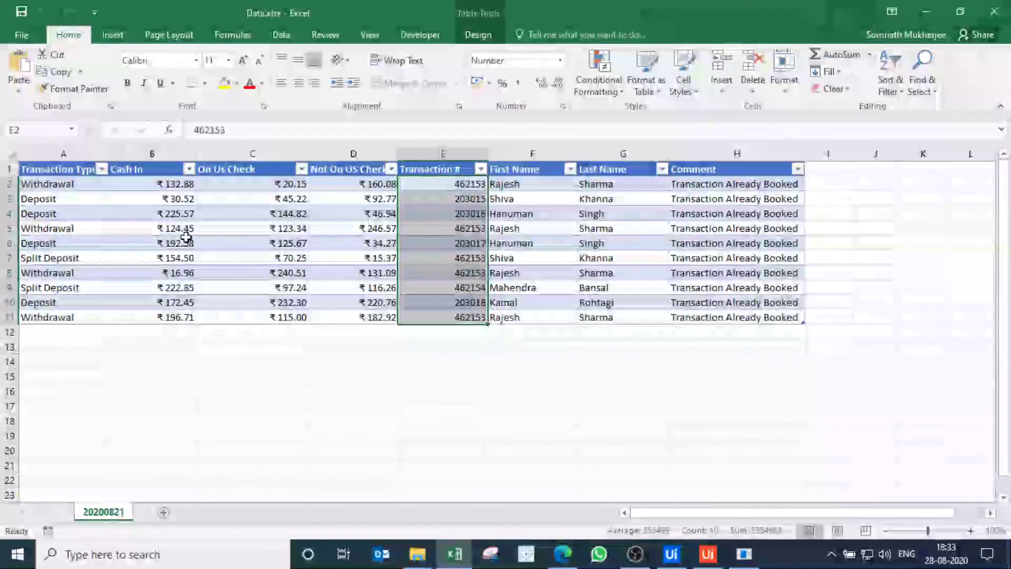
{"action": "left_click_drag", "start_coordinate": [46, 184], "coordinate": [712, 314]}
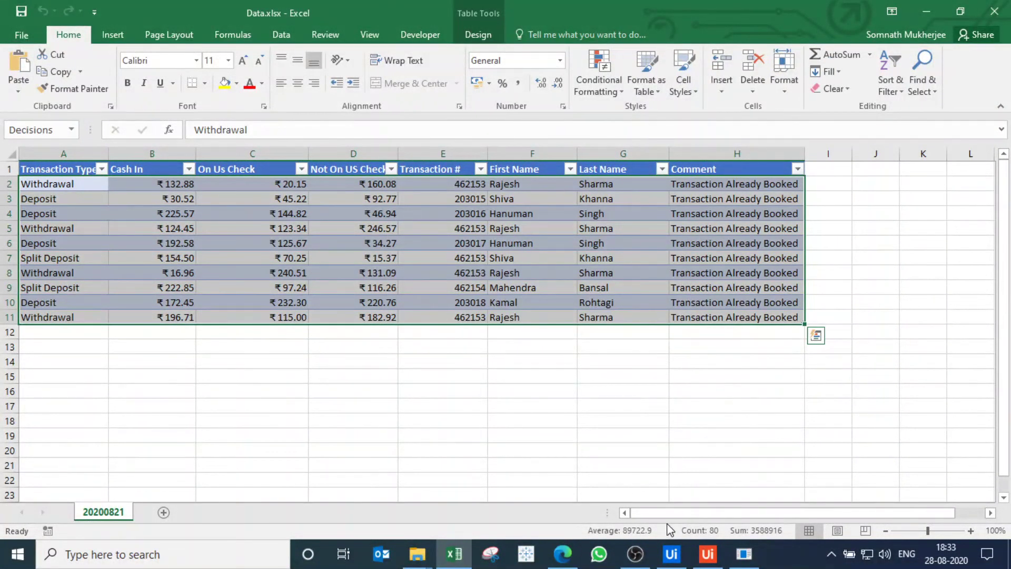
Step: Switch to UiPath StudioX and review the DecisionForEach workflow from Use Excel File to the end of the Excel For Each Row loop
{"action": "left_click", "coordinate": [671, 553]}
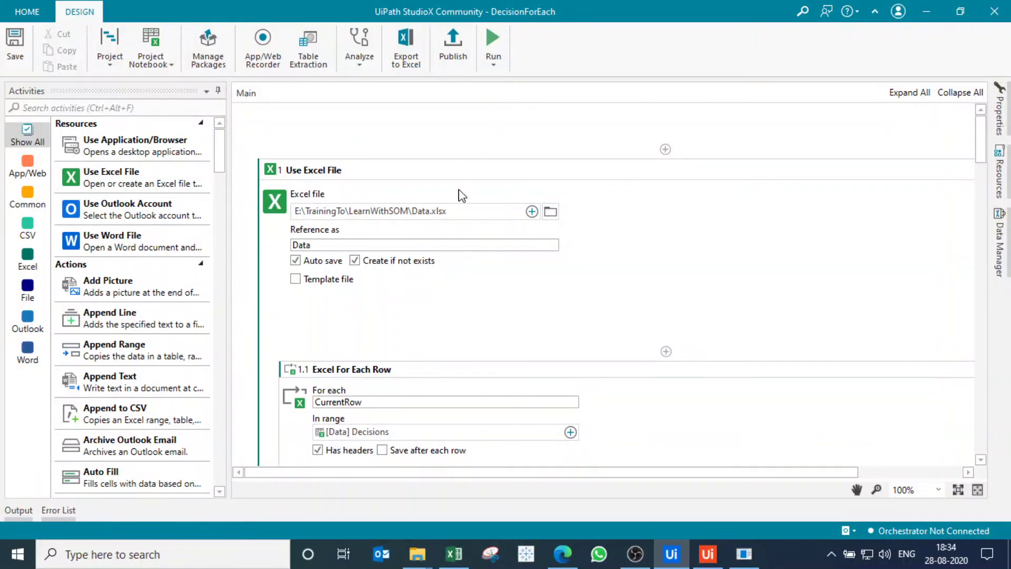
{"action": "scroll", "coordinate": [530, 279], "scroll_direction": "down", "scroll_amount": 3}
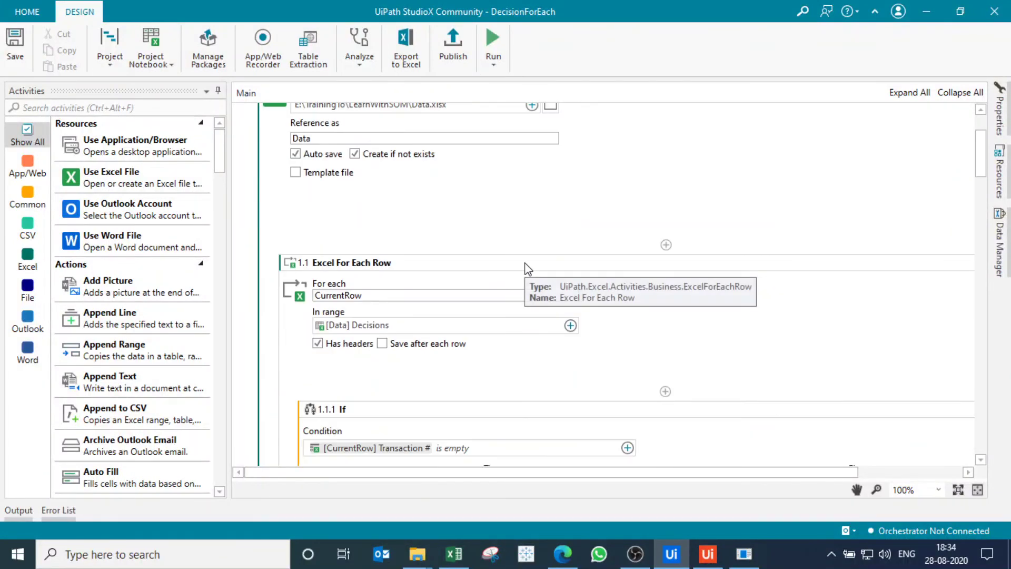
{"action": "scroll", "coordinate": [528, 270], "scroll_direction": "down", "scroll_amount": 2}
{"action": "scroll", "coordinate": [528, 269], "scroll_direction": "down", "scroll_amount": 6}
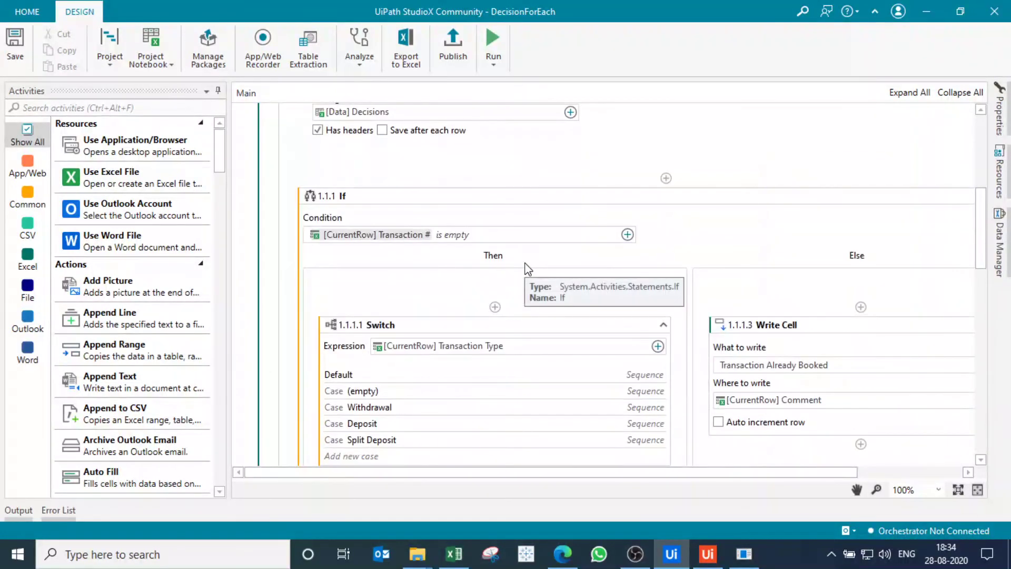
{"action": "scroll", "coordinate": [528, 270], "scroll_direction": "down", "scroll_amount": 8}
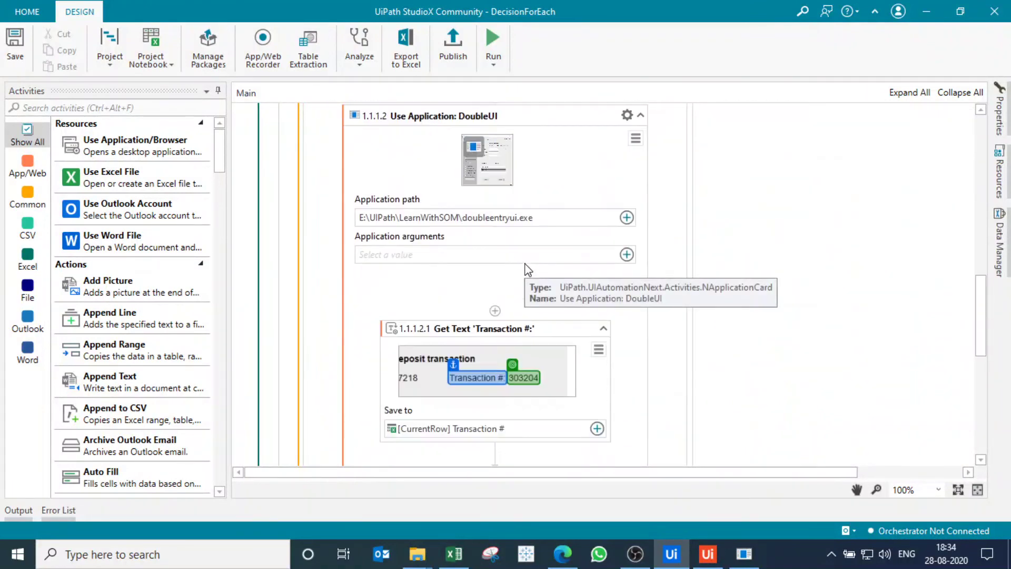
{"action": "scroll", "coordinate": [528, 269], "scroll_direction": "down", "scroll_amount": 2}
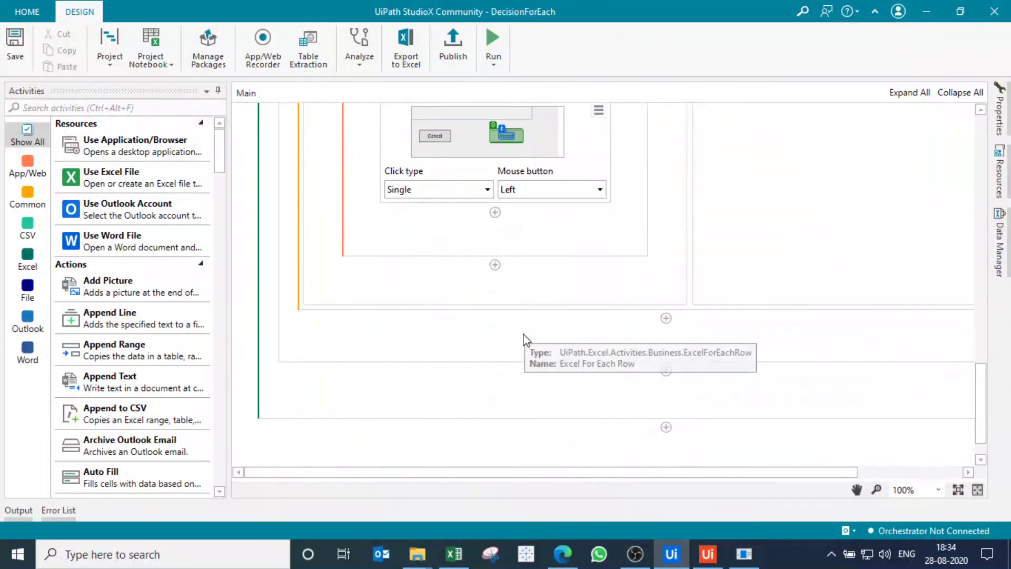
Step: Return to the If activity and examine its Transaction # condition, the Switch on Transaction Type and the Write Cell in the Else branch
{"action": "scroll", "coordinate": [524, 339], "scroll_direction": "up", "scroll_amount": 8}
{"action": "scroll", "coordinate": [525, 339], "scroll_direction": "up", "scroll_amount": 10}
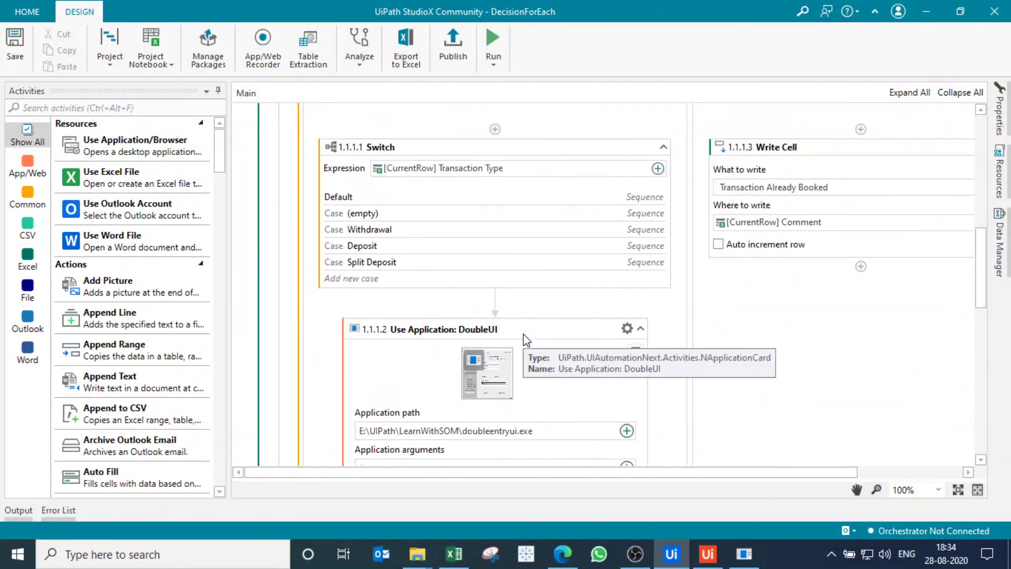
{"action": "scroll", "coordinate": [524, 339], "scroll_direction": "up", "scroll_amount": 1}
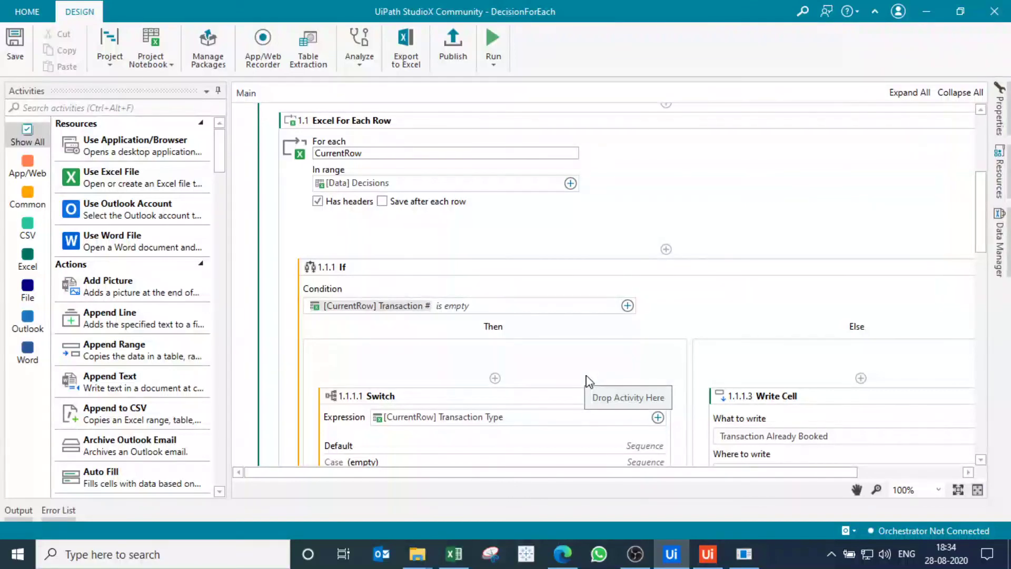
{"action": "scroll", "coordinate": [586, 380], "scroll_direction": "down", "scroll_amount": 3}
{"action": "scroll", "coordinate": [579, 363], "scroll_direction": "up", "scroll_amount": 2}
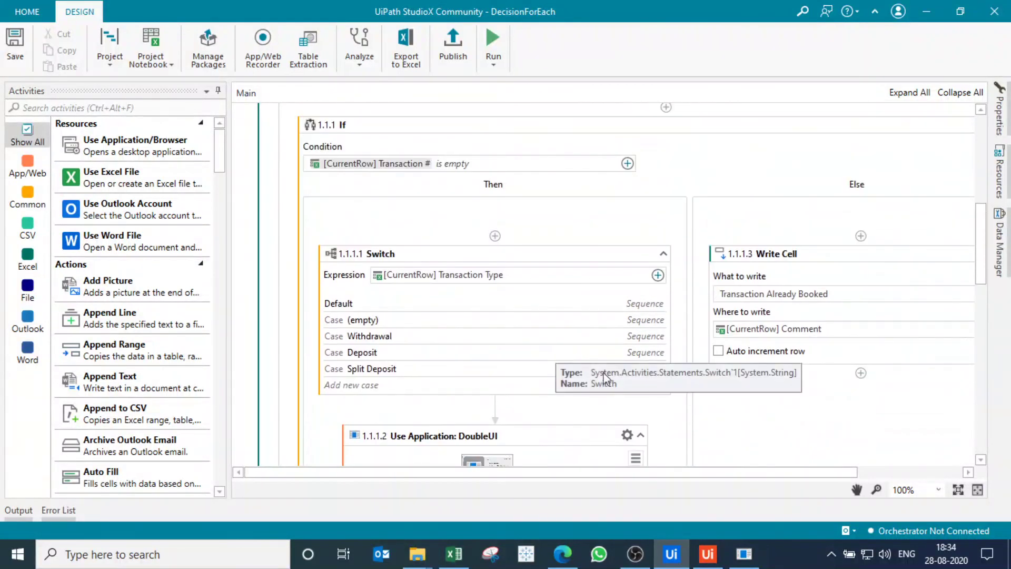